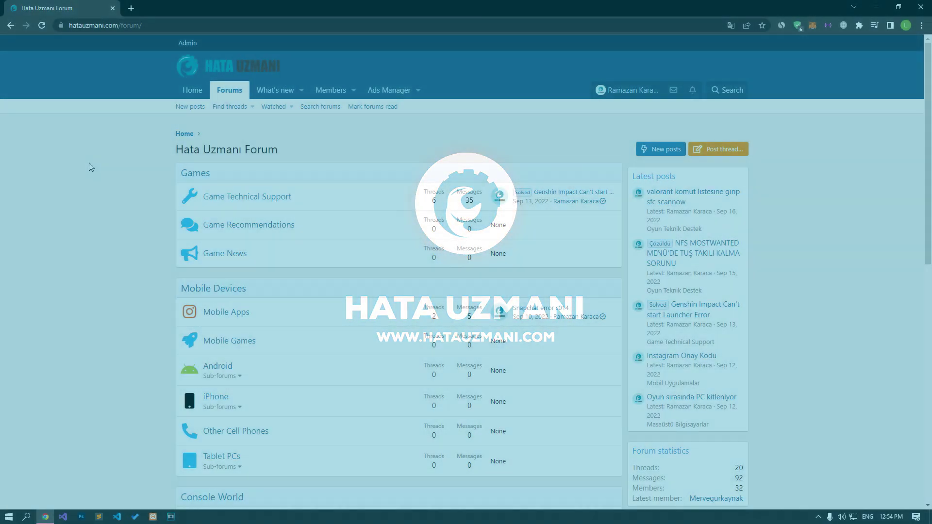
{"action": "scroll", "coordinate": [90, 163], "scroll_direction": "down", "scroll_amount": 4}
{"action": "scroll", "coordinate": [89, 163], "scroll_direction": "down", "scroll_amount": 4}
{"action": "scroll", "coordinate": [89, 162], "scroll_direction": "down", "scroll_amount": 3}
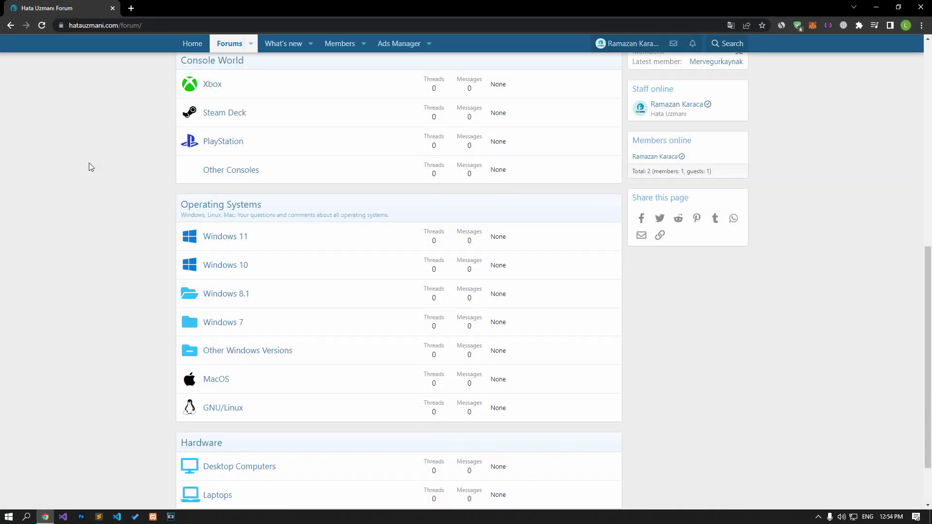
{"action": "scroll", "coordinate": [89, 162], "scroll_direction": "down", "scroll_amount": 2}
{"action": "scroll", "coordinate": [88, 163], "scroll_direction": "up", "scroll_amount": 4}
{"action": "scroll", "coordinate": [89, 163], "scroll_direction": "up", "scroll_amount": 4}
{"action": "scroll", "coordinate": [89, 163], "scroll_direction": "up", "scroll_amount": 4}
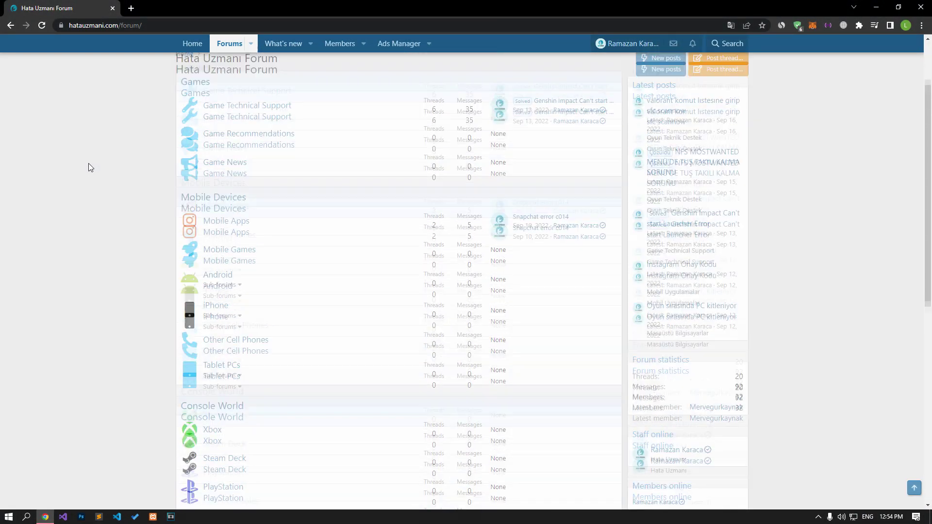
{"action": "scroll", "coordinate": [88, 163], "scroll_direction": "up", "scroll_amount": 3}
- Start writing a new thread with the Post thread button on the Hata Uzmanı forum
{"action": "left_click", "coordinate": [728, 147]}
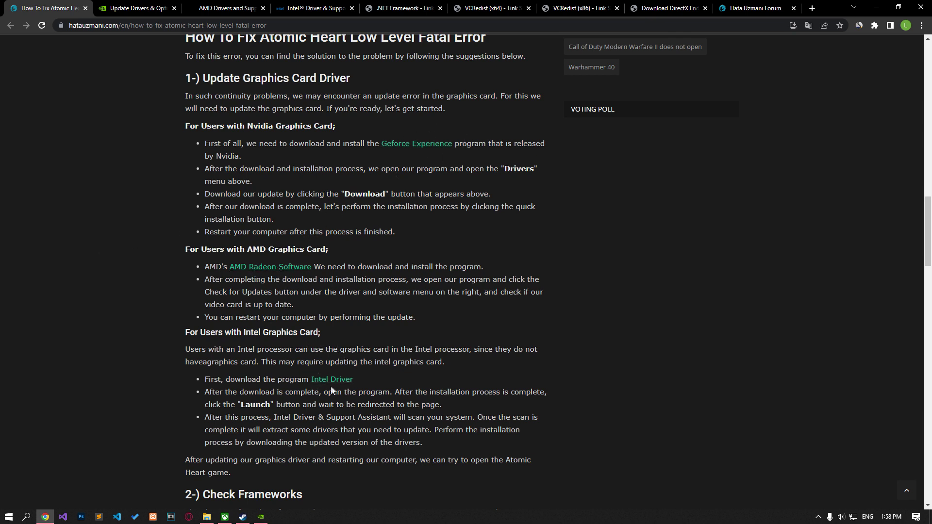
- View the GeForce Experience, AMD and Intel driver pages, then check GeForce Experience's driver updates
{"action": "left_click", "coordinate": [139, 9]}
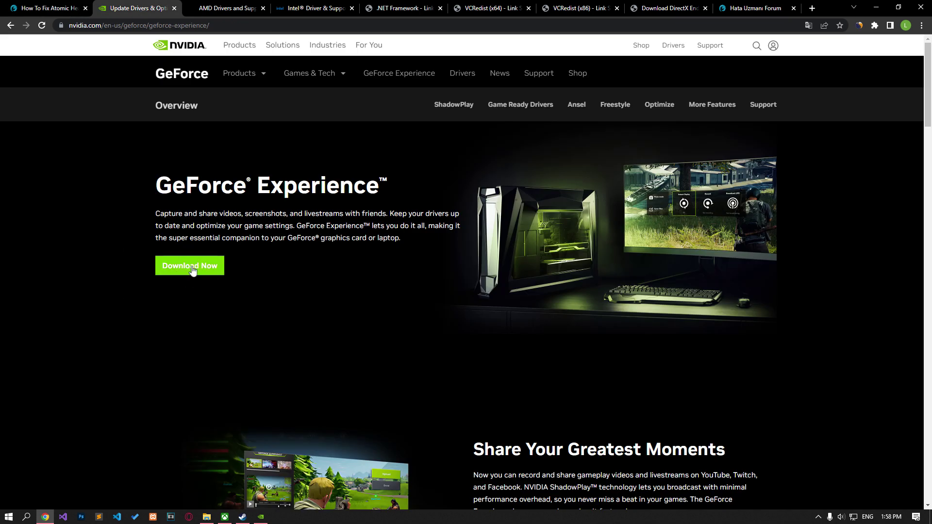
{"action": "left_click", "coordinate": [226, 8]}
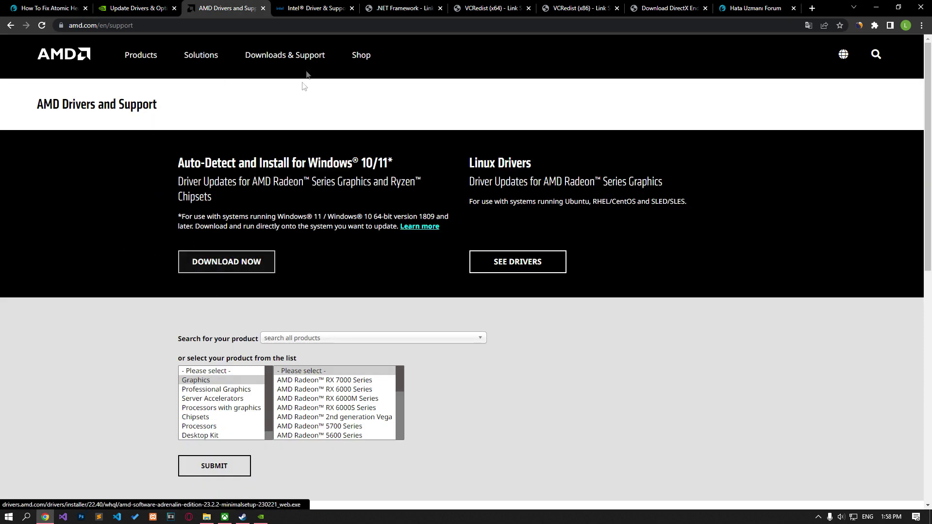
{"action": "left_click", "coordinate": [309, 7]}
{"action": "left_click", "coordinate": [551, 81]}
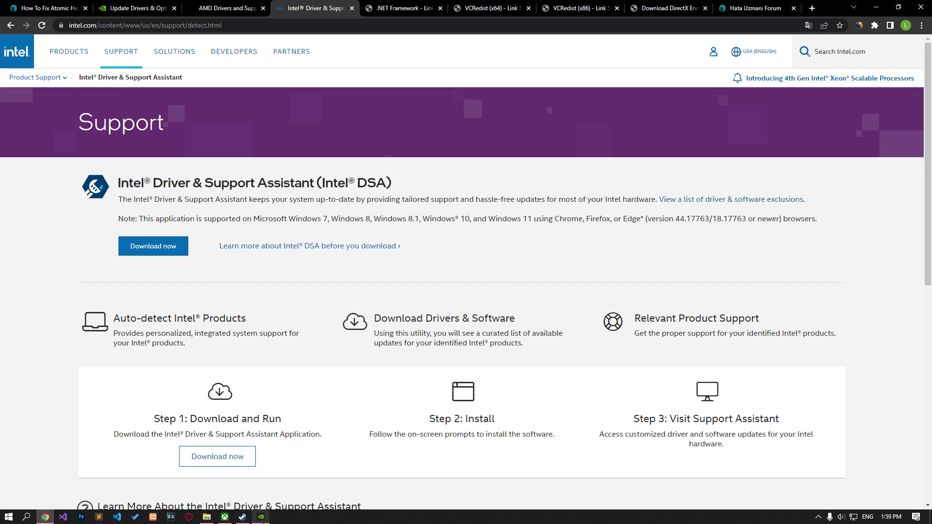
{"action": "left_click", "coordinate": [261, 518]}
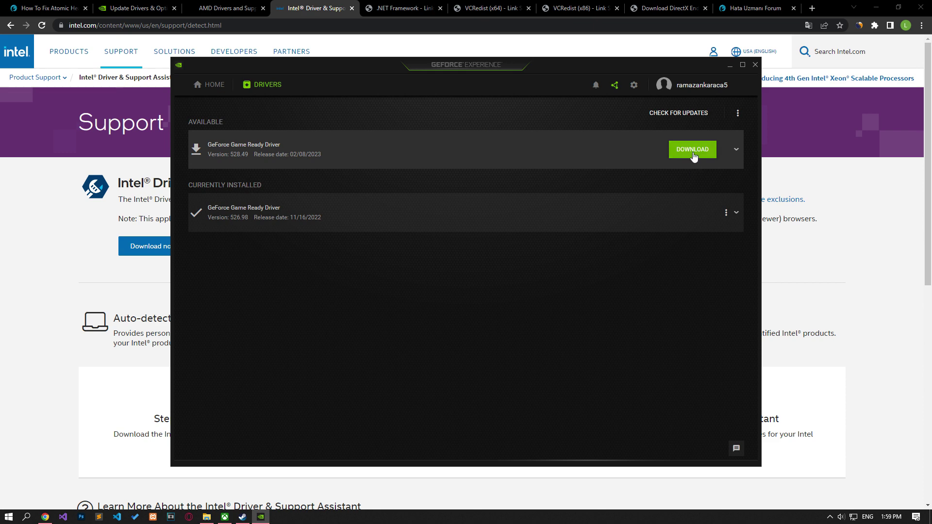
- Show the Start menu's restart and shut down options, then go to the .NET Framework link page
{"action": "left_click", "coordinate": [8, 517]}
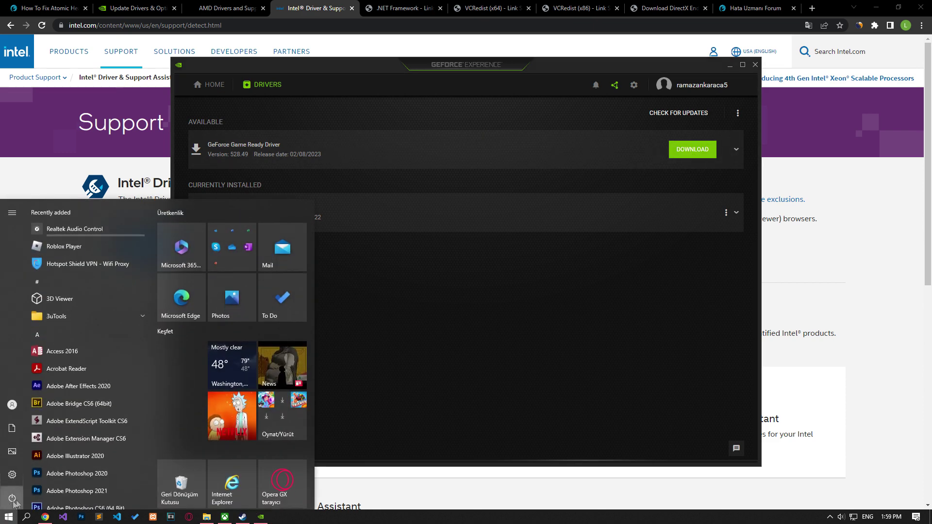
{"action": "left_click", "coordinate": [12, 500]}
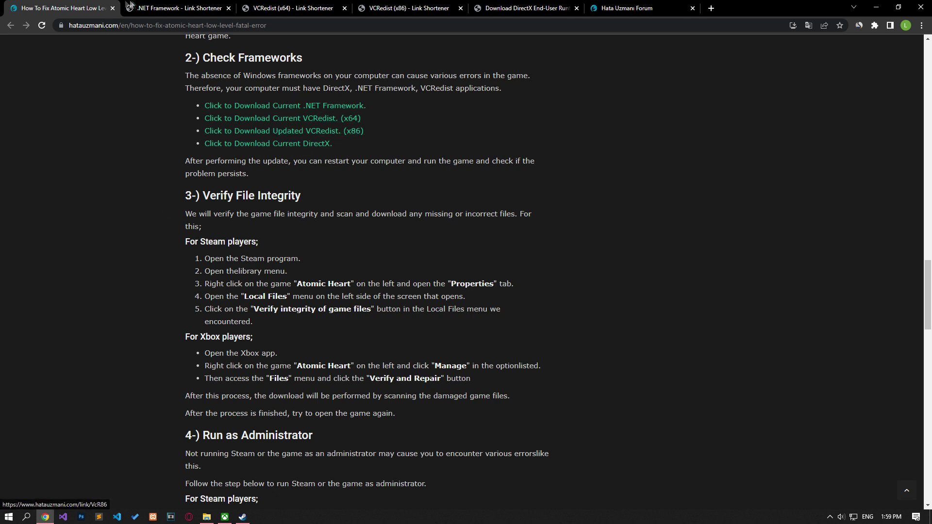
{"action": "left_click", "coordinate": [179, 8]}
- Download the VCRedist x64 and x86 installers and the DirectX web installer, then run DirectX setup
{"action": "left_click", "coordinate": [291, 8]}
{"action": "left_click", "coordinate": [408, 9]}
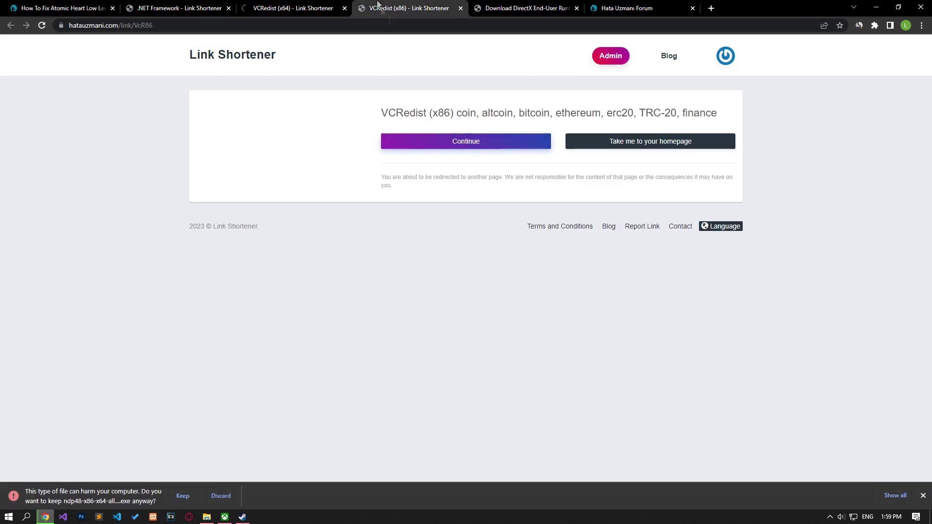
{"action": "left_click", "coordinate": [525, 8]}
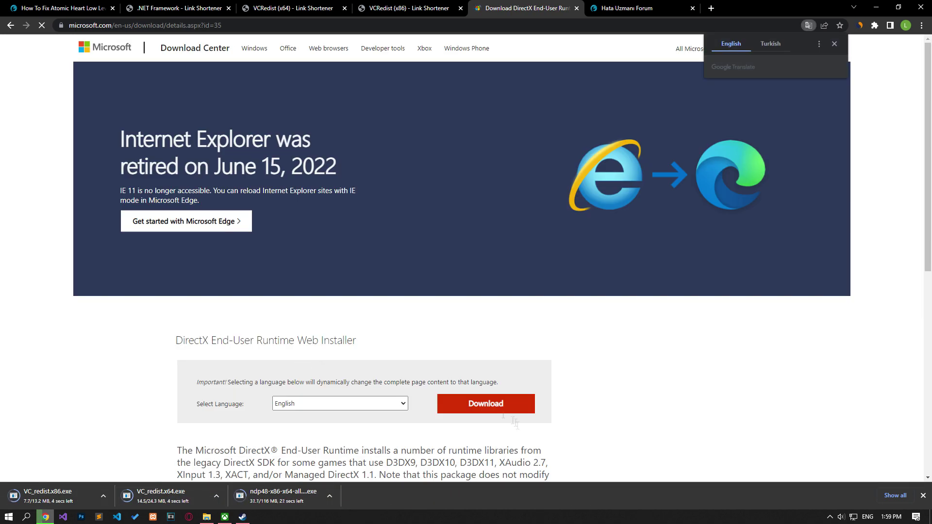
{"action": "left_click", "coordinate": [491, 406]}
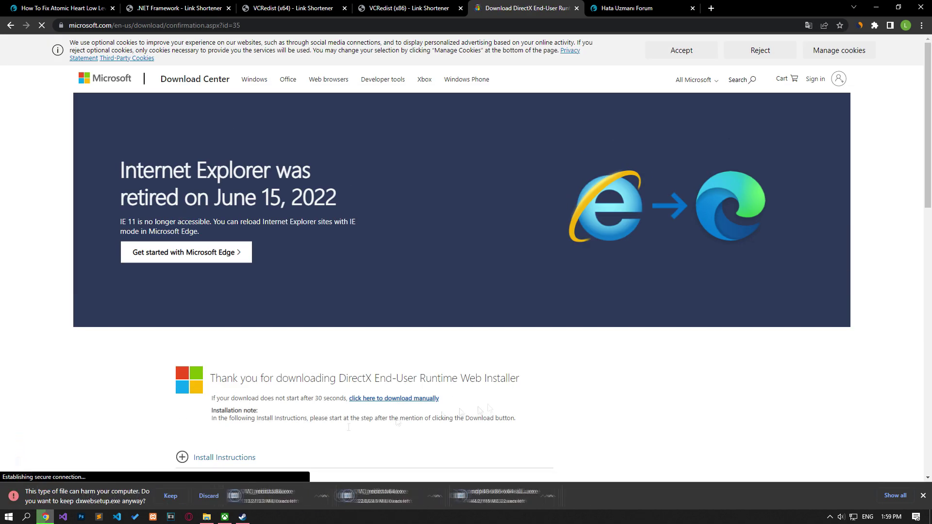
{"action": "left_click", "coordinate": [219, 498]}
{"action": "left_click", "coordinate": [49, 496]}
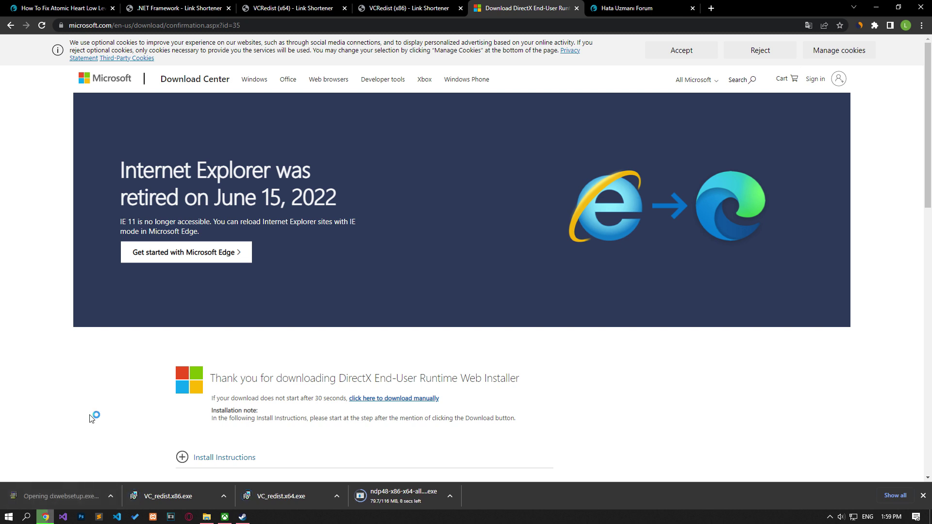
- Install DirectX, accepting the license and skipping Bing Bar, then run the .NET Framework installer
{"action": "left_click", "coordinate": [213, 241]}
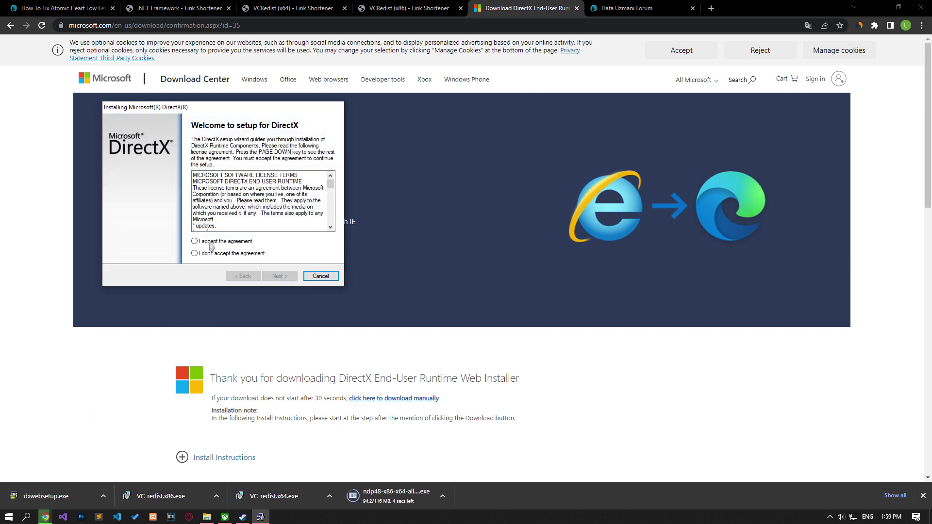
{"action": "left_click", "coordinate": [277, 276]}
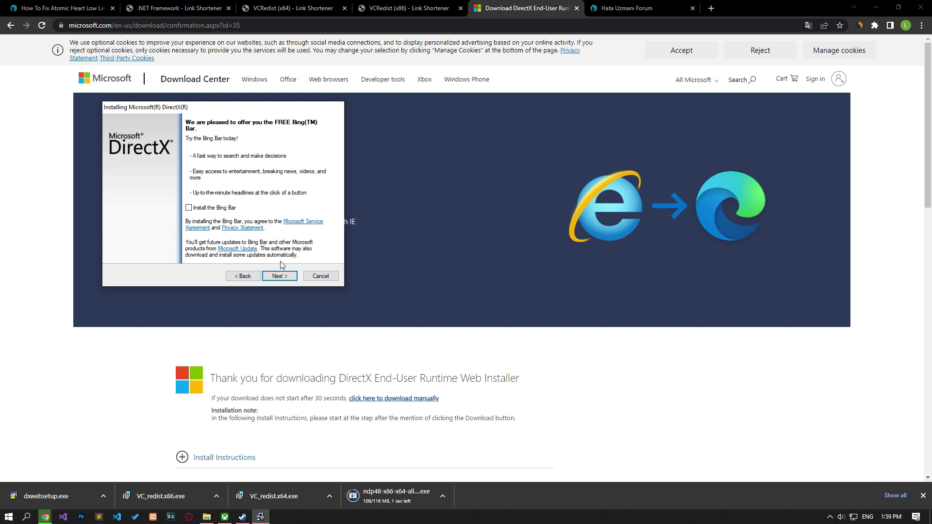
{"action": "left_click", "coordinate": [280, 276]}
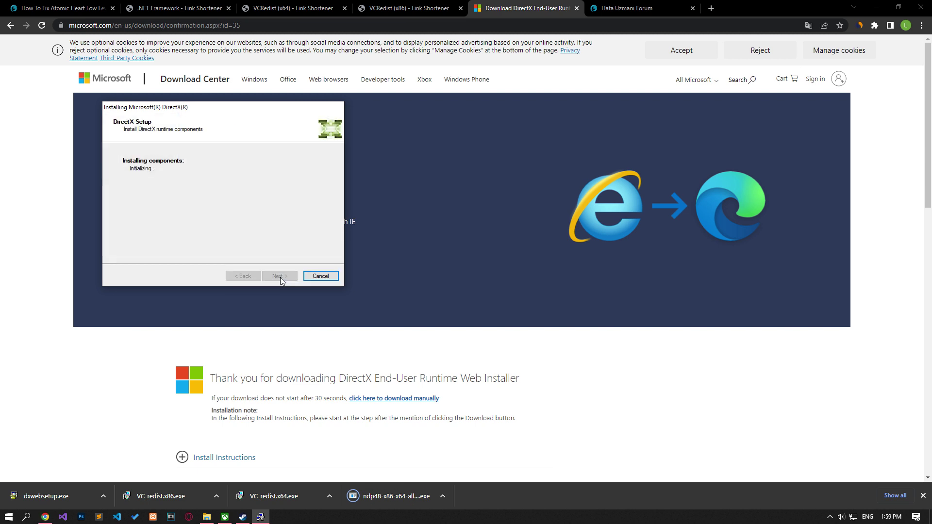
{"action": "left_click", "coordinate": [281, 277]}
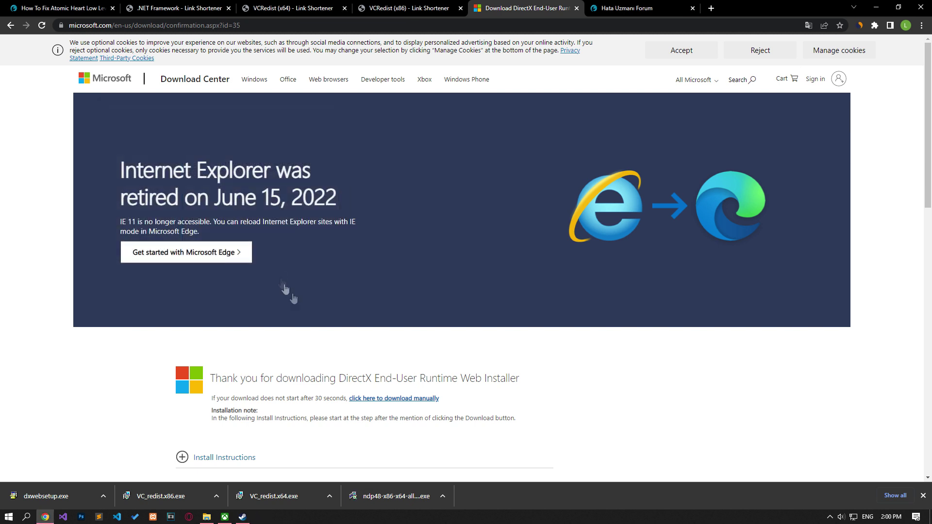
{"action": "left_click", "coordinate": [380, 500]}
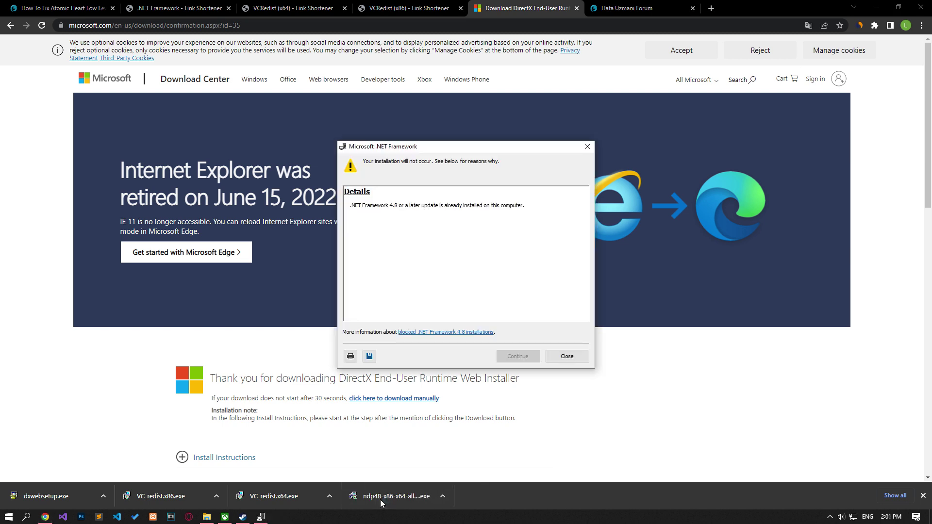
- Dismiss the .NET notice and install the Visual C++ x64 redistributable without restarting
{"action": "left_click", "coordinate": [567, 356]}
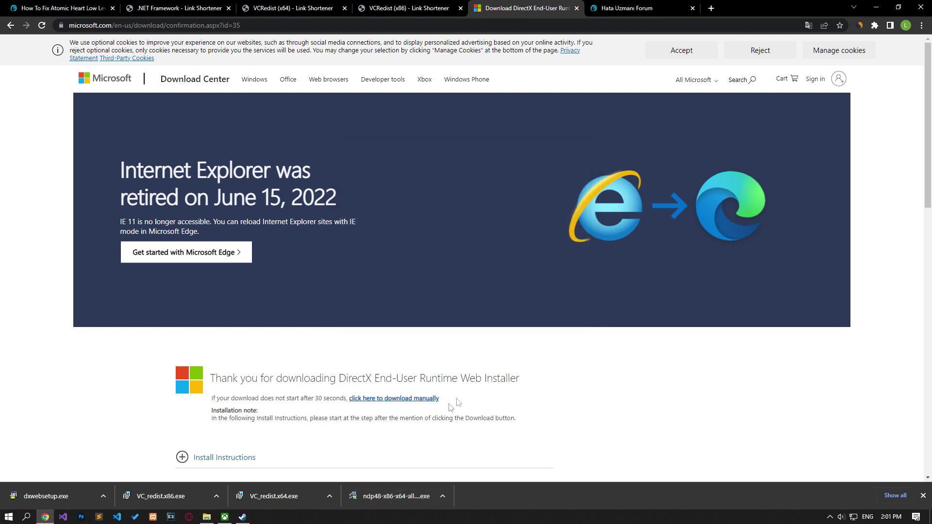
{"action": "left_click", "coordinate": [274, 496]}
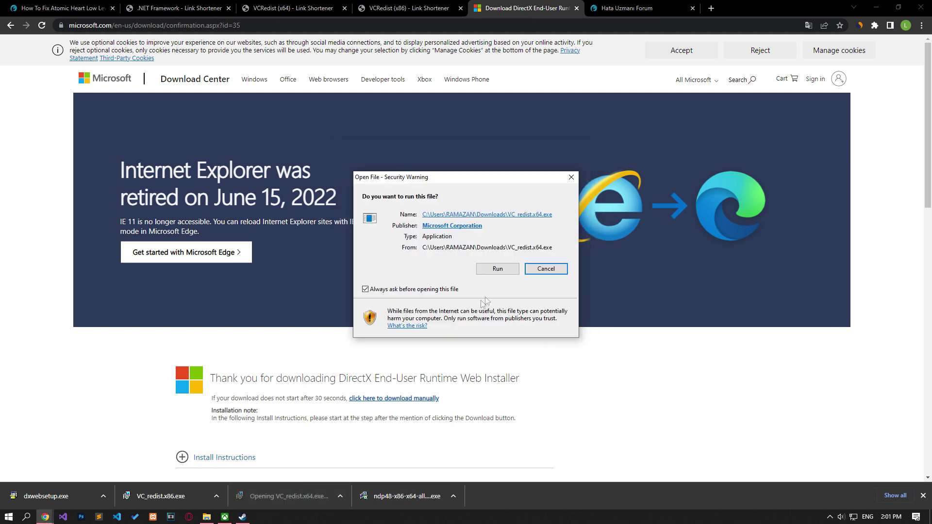
{"action": "left_click", "coordinate": [497, 269]}
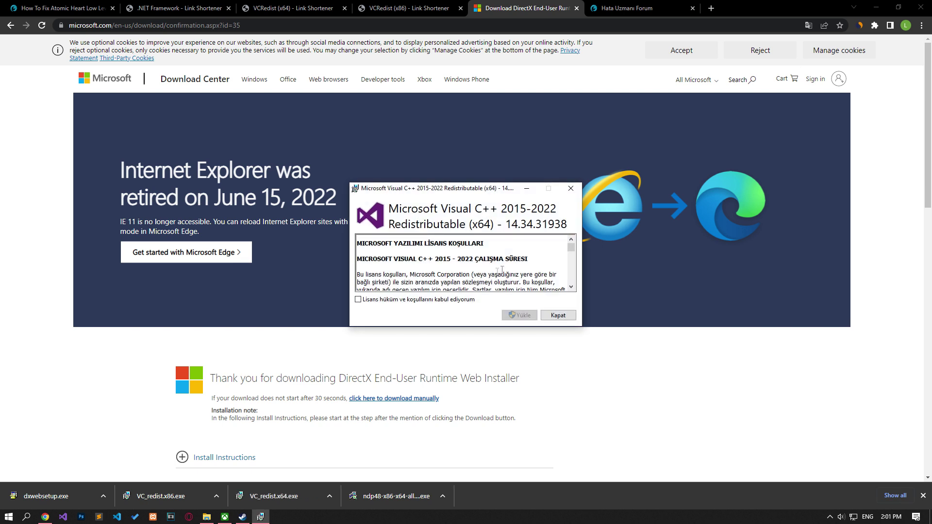
{"action": "left_click", "coordinate": [358, 300]}
{"action": "left_click", "coordinate": [518, 315]}
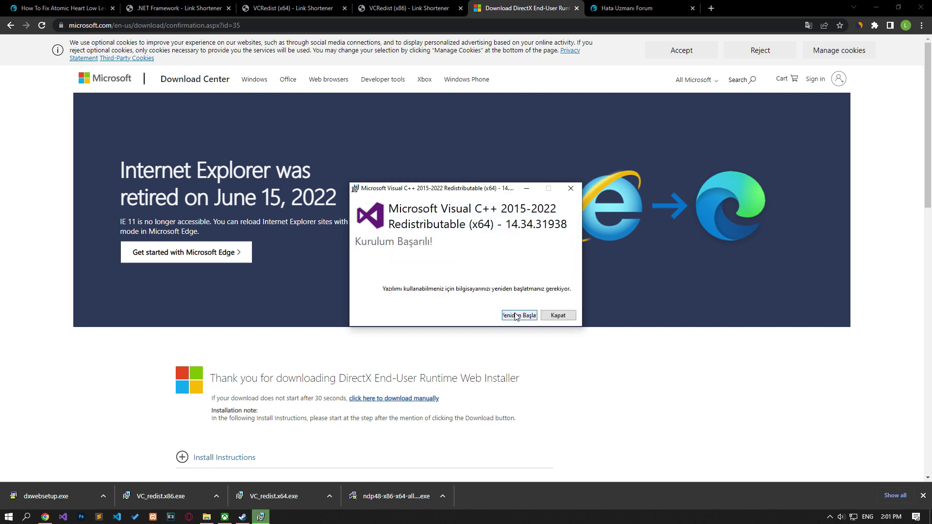
{"action": "left_click", "coordinate": [558, 316]}
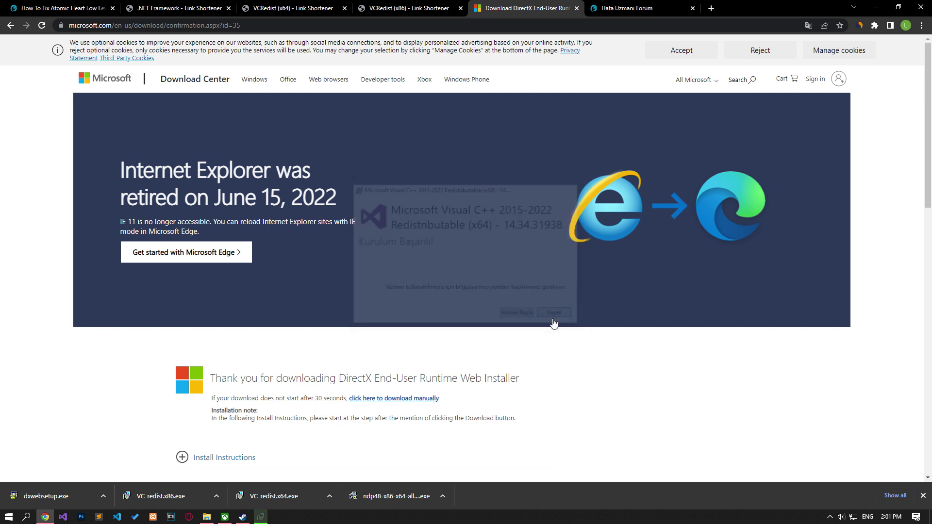
- Install the Visual C++ 2015-2022 x86 redistributable and close its success message without restarting
{"action": "left_click", "coordinate": [157, 499]}
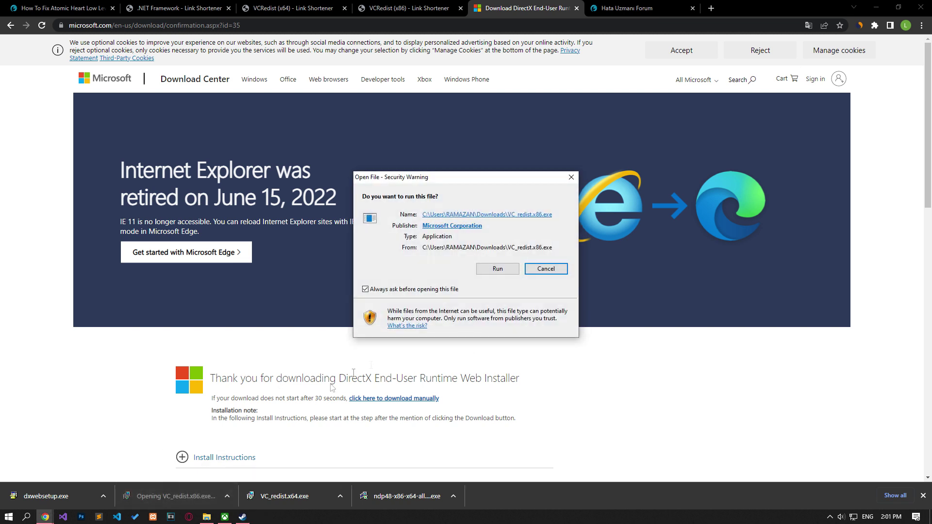
{"action": "left_click", "coordinate": [497, 268]}
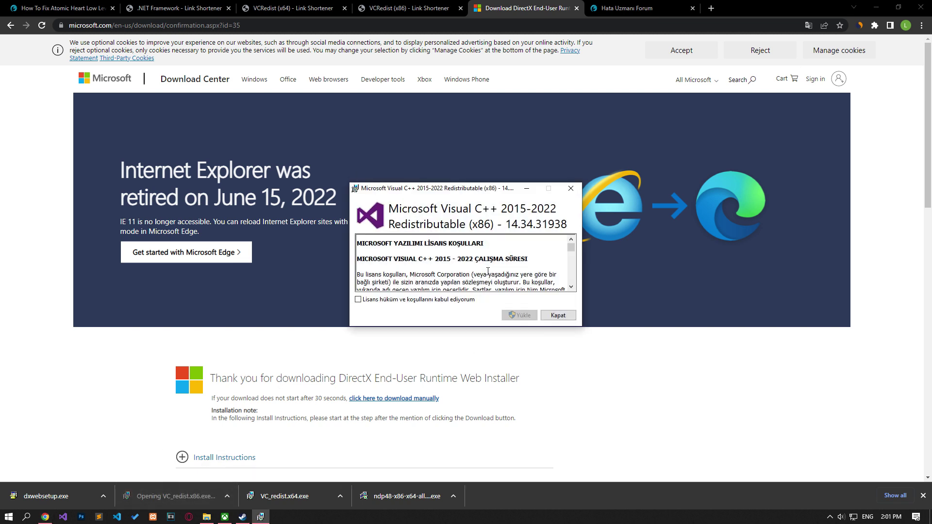
{"action": "left_click", "coordinate": [358, 300]}
{"action": "left_click", "coordinate": [520, 315]}
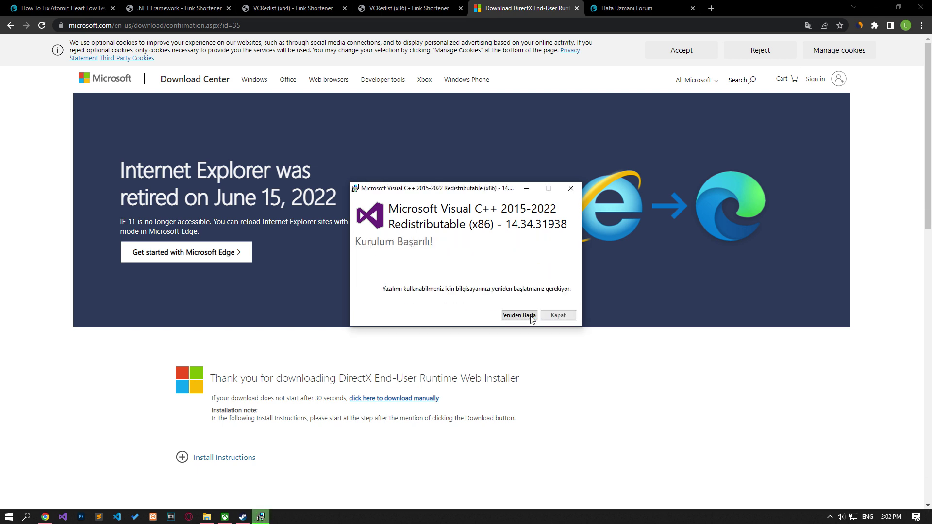
{"action": "left_click", "coordinate": [558, 315]}
{"action": "key", "text": "super"}
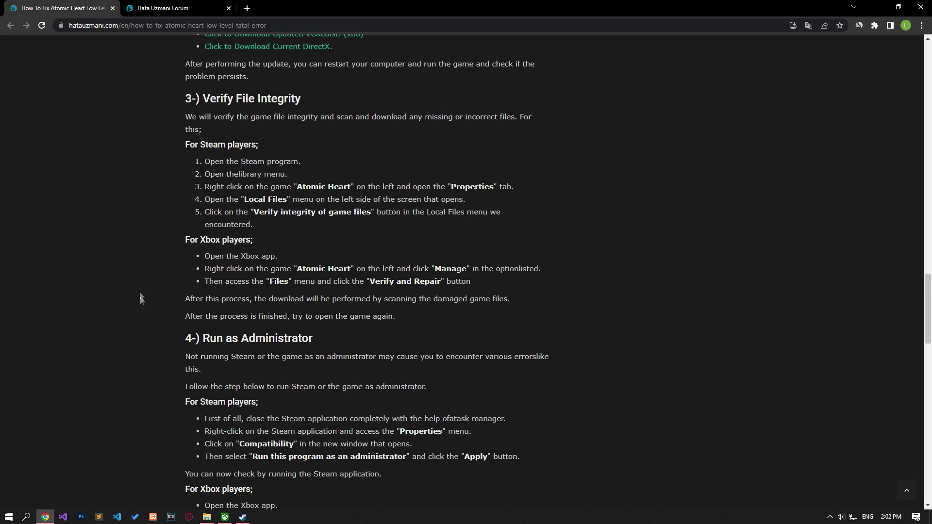
- View The Forest's Local Files properties in the Steam library, then close them
{"action": "left_click", "coordinate": [242, 518]}
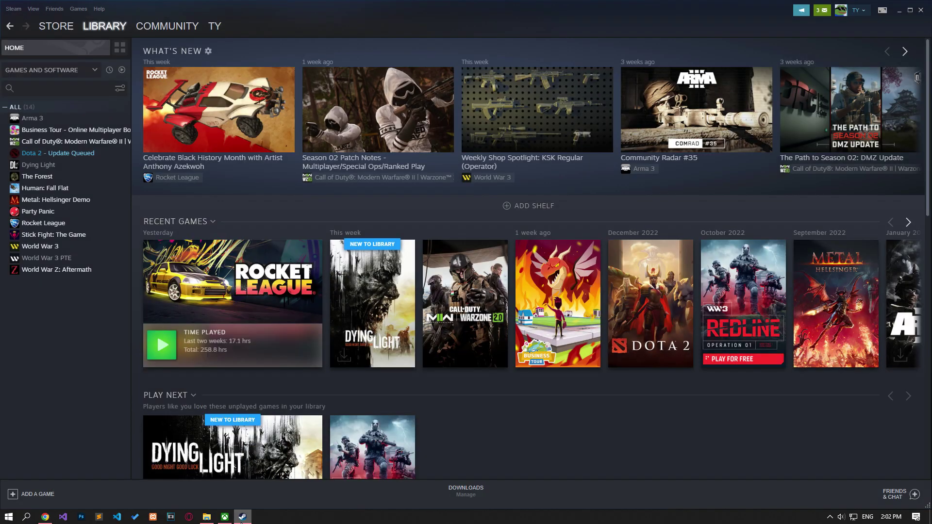
{"action": "right_click", "coordinate": [33, 176]}
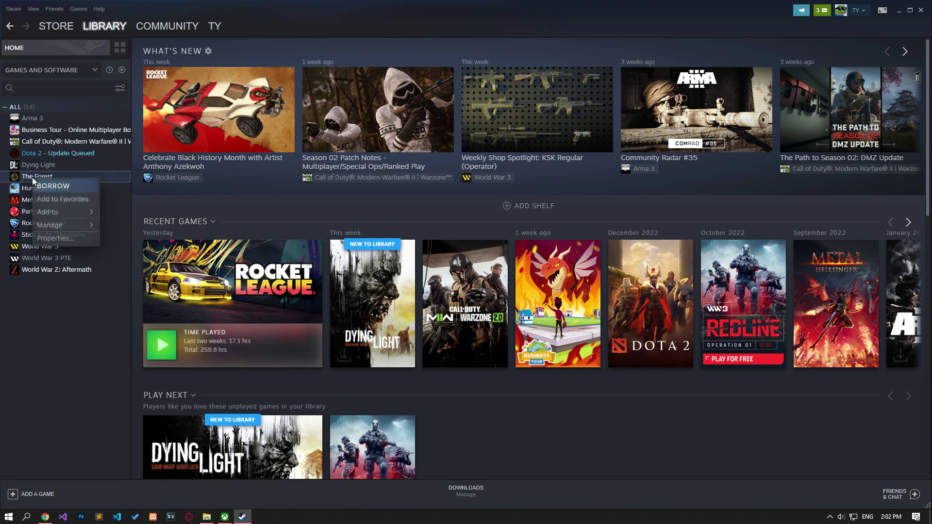
{"action": "left_click", "coordinate": [54, 237]}
{"action": "left_click", "coordinate": [290, 194]}
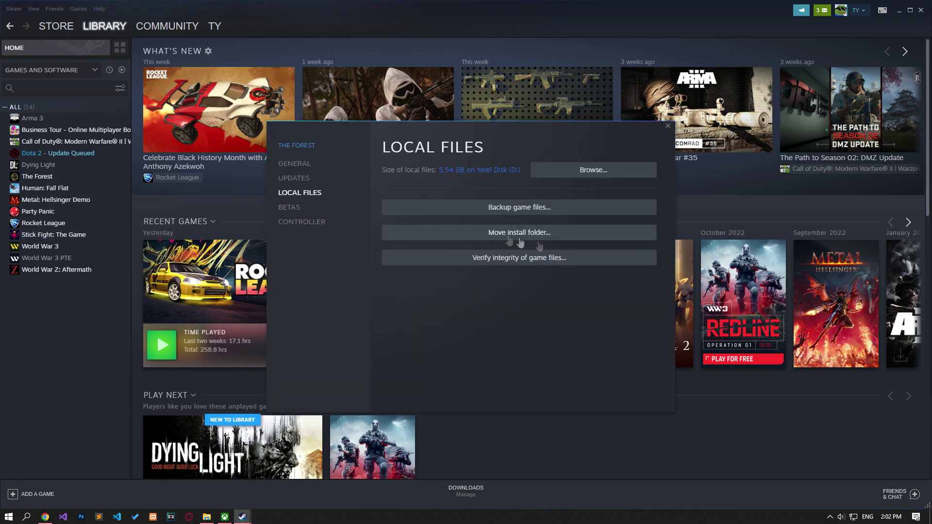
{"action": "left_click", "coordinate": [667, 126]}
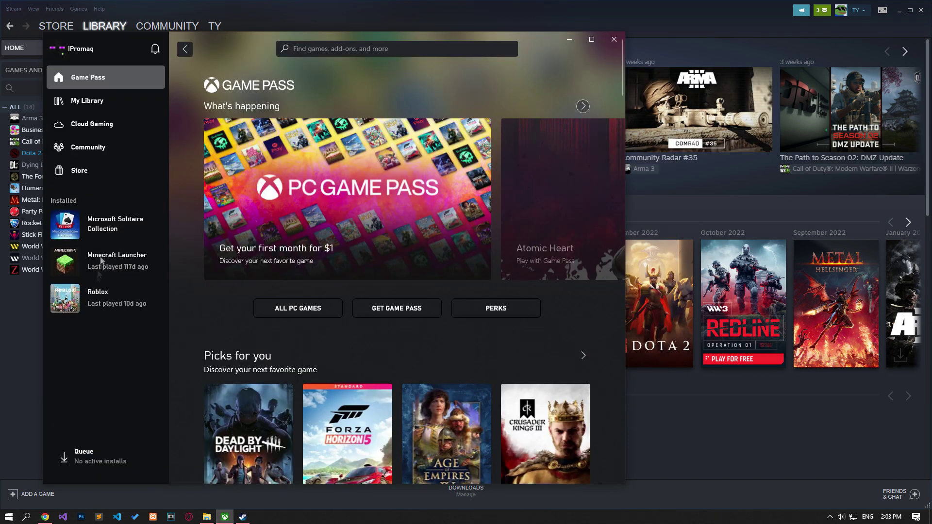
- Open Minecraft Launcher's Manage settings at the Files page with Verify and Repair
{"action": "right_click", "coordinate": [117, 259]}
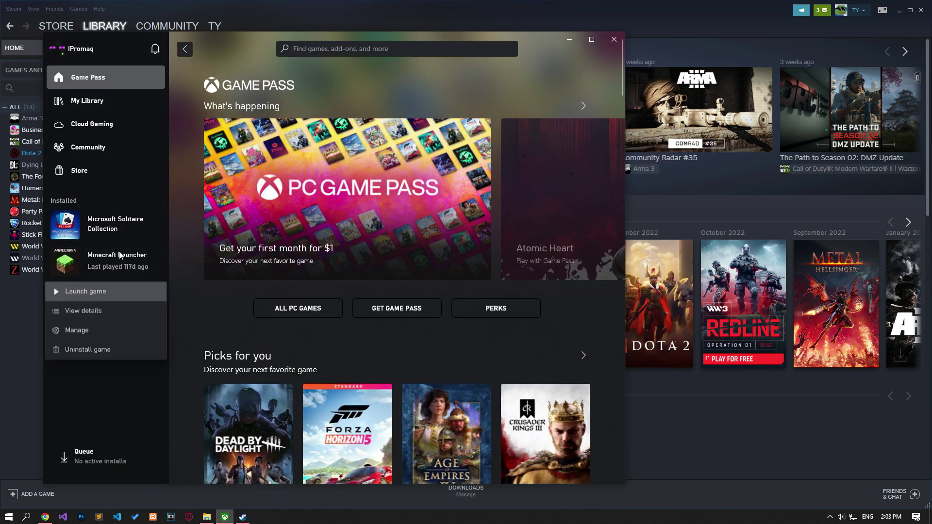
{"action": "left_click", "coordinate": [85, 336]}
{"action": "left_click", "coordinate": [365, 159]}
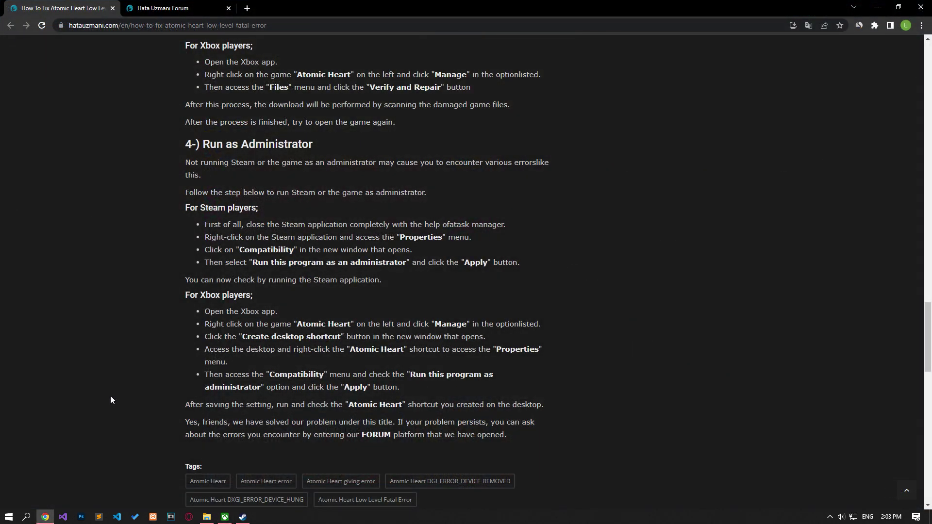
- End the Steam (32 bit) task in Task Manager, then close Task Manager
{"action": "right_click", "coordinate": [379, 517]}
{"action": "left_click", "coordinate": [375, 479]}
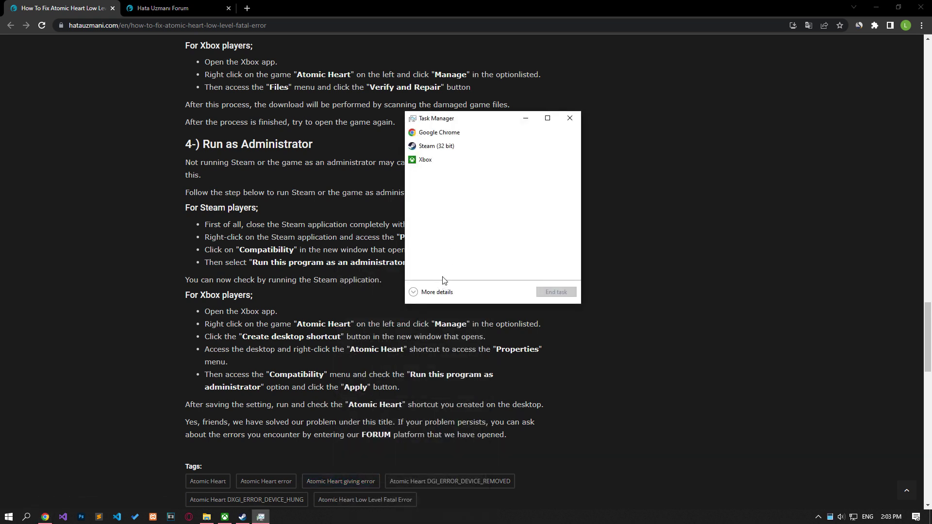
{"action": "left_click", "coordinate": [436, 145]}
{"action": "left_click", "coordinate": [555, 292]}
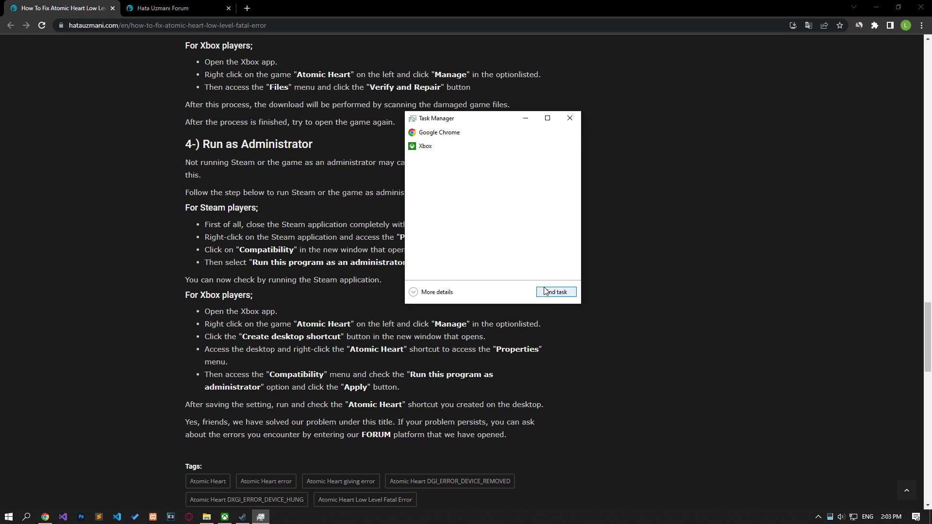
{"action": "left_click", "coordinate": [570, 119]}
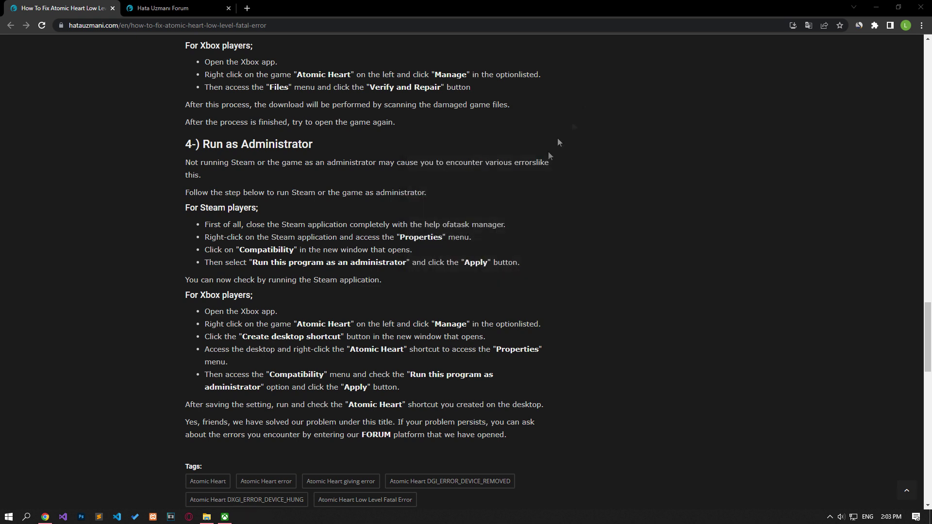
{"action": "left_click", "coordinate": [207, 517]}
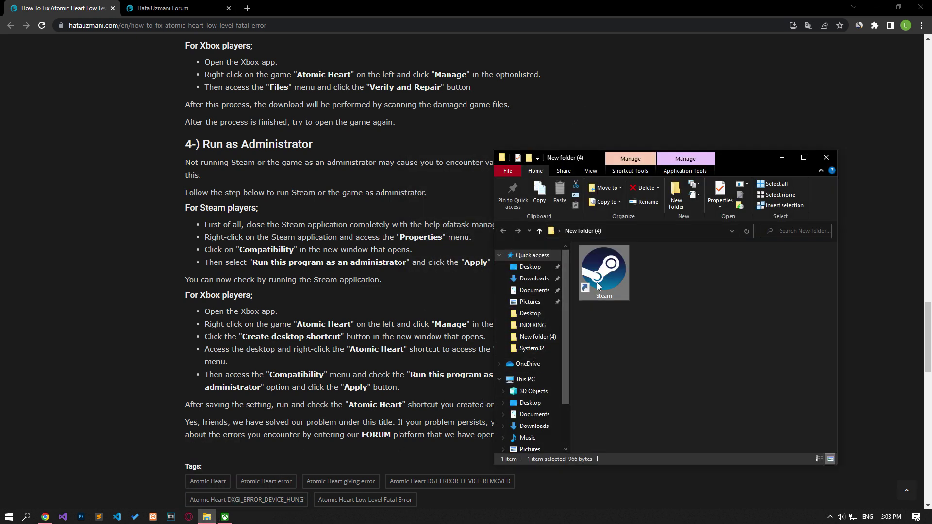
- Enable 'Run this program as an administrator' on the Steam shortcut and apply it
{"action": "right_click", "coordinate": [604, 275]}
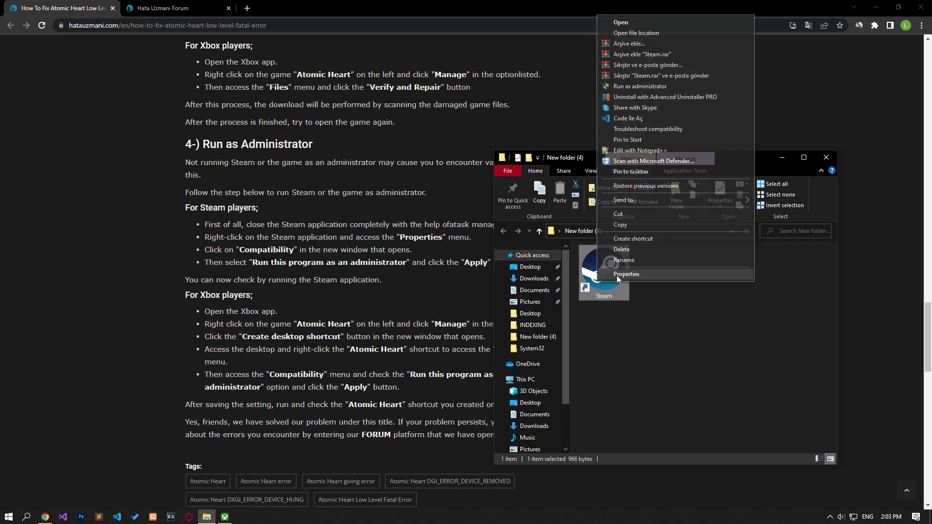
{"action": "left_click", "coordinate": [615, 268]}
{"action": "left_click", "coordinate": [735, 275]}
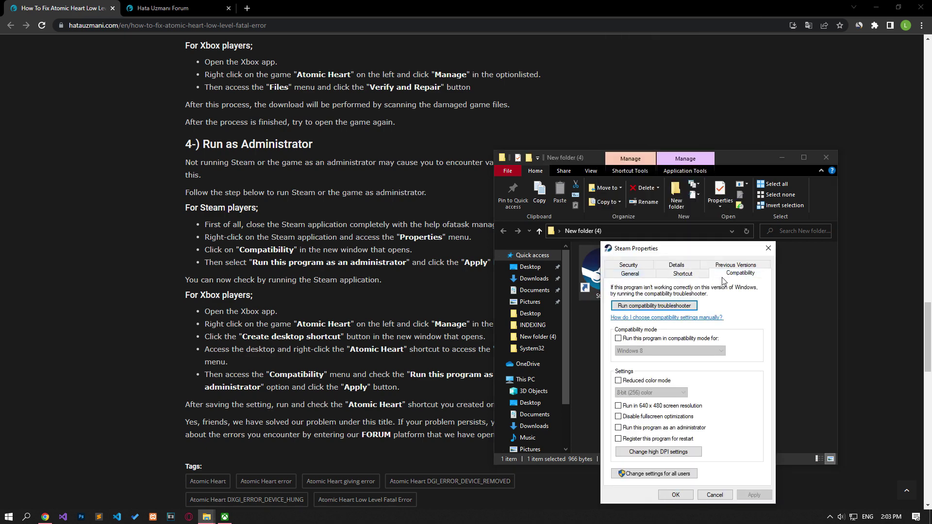
{"action": "left_click", "coordinate": [619, 427]}
{"action": "left_click", "coordinate": [754, 496]}
{"action": "left_click", "coordinate": [676, 495]}
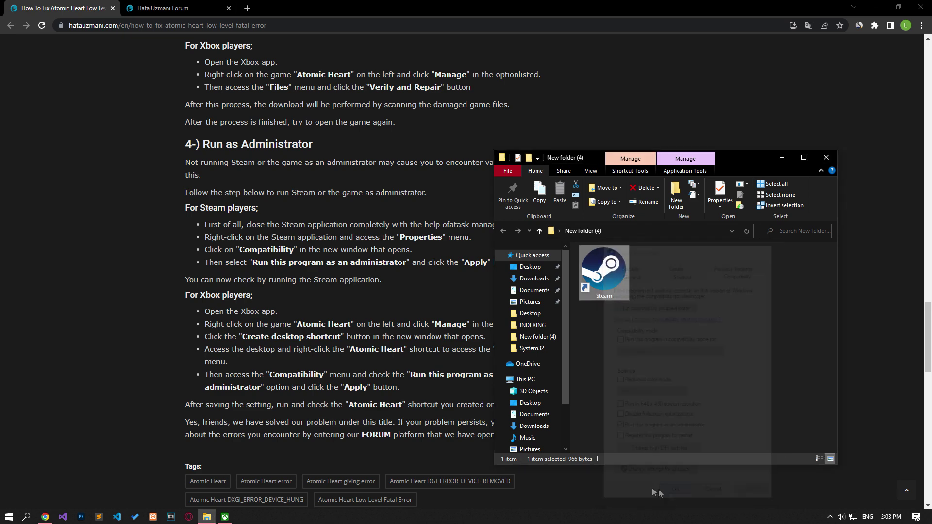
- Open Minecraft Launcher's management settings in the Xbox app
{"action": "left_click", "coordinate": [224, 517]}
{"action": "left_click", "coordinate": [113, 263]}
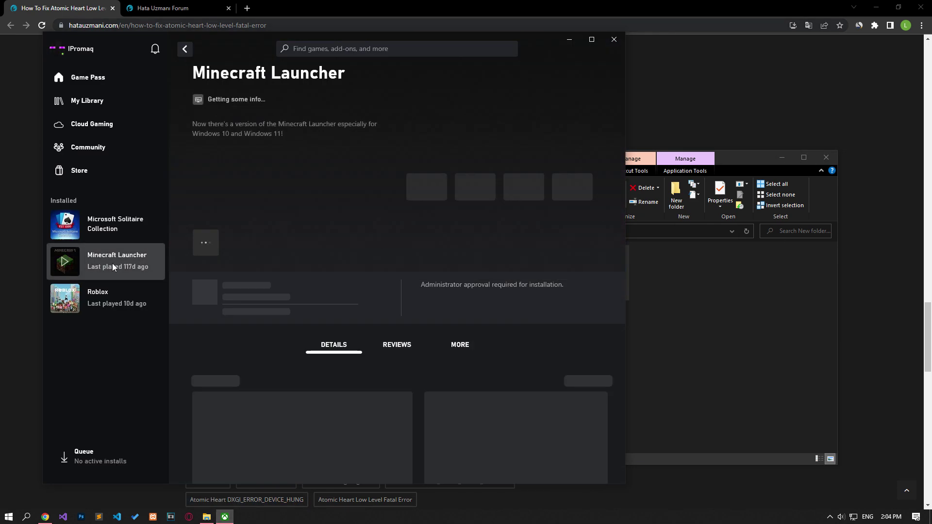
{"action": "left_click", "coordinate": [77, 330]}
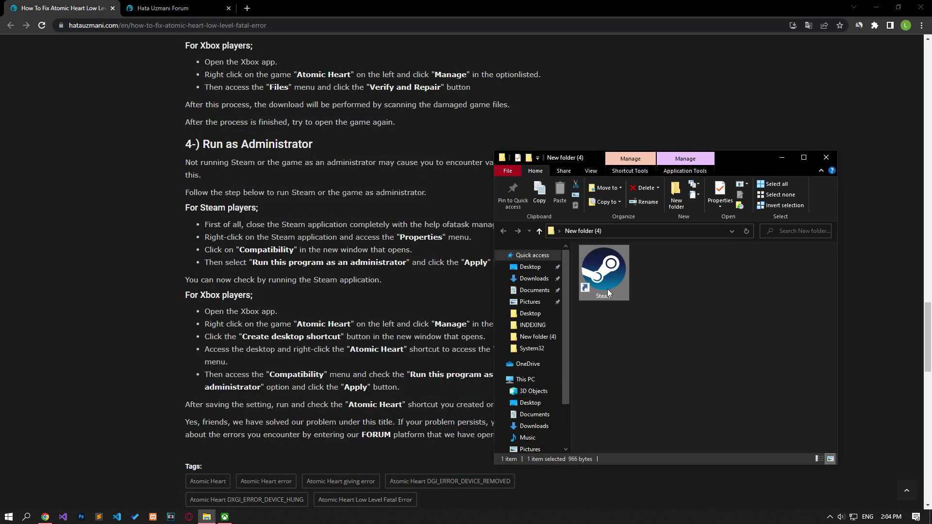
- Confirm the Steam shortcut still runs as administrator, then launch Steam from it and return to Chrome
{"action": "right_click", "coordinate": [607, 288]}
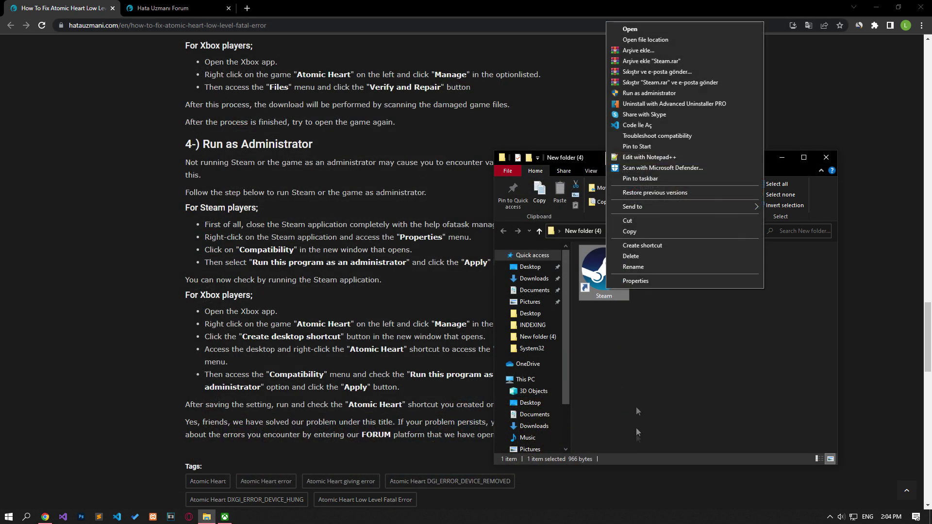
{"action": "left_click", "coordinate": [639, 282]}
{"action": "left_click", "coordinate": [749, 275]}
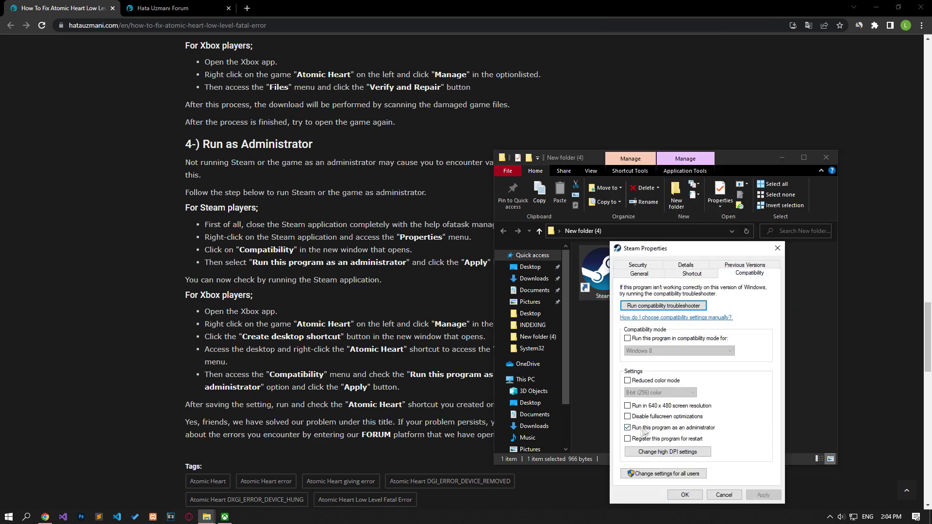
{"action": "left_click", "coordinate": [628, 428]}
{"action": "left_click", "coordinate": [686, 495]}
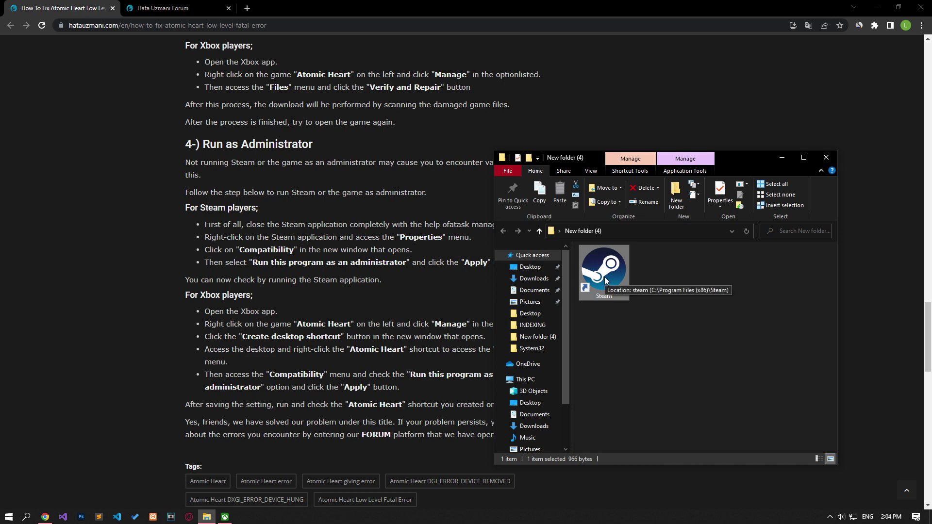
{"action": "double_click", "coordinate": [605, 276]}
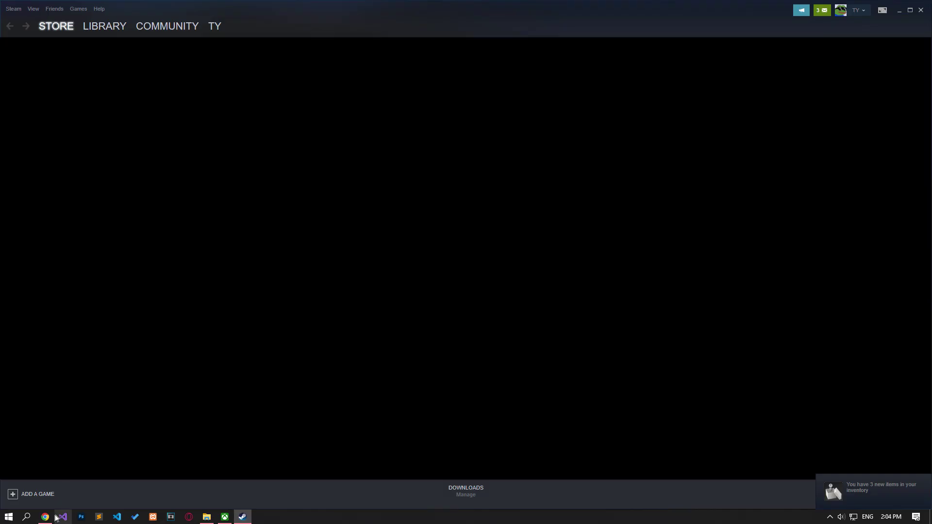
{"action": "left_click", "coordinate": [46, 517]}
- On the Hata Uzmanı Forum tab, dismiss the covering popup and choose Post thread
{"action": "left_click", "coordinate": [162, 8]}
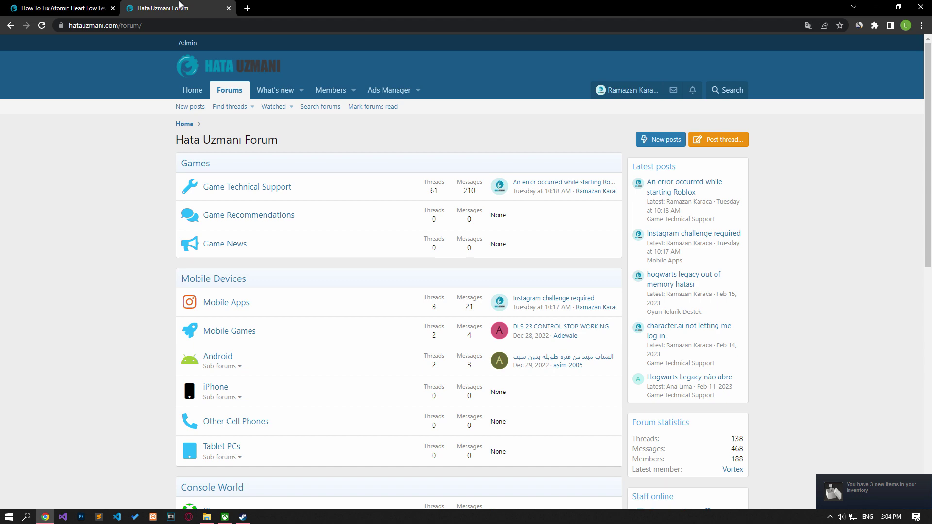
{"action": "left_click", "coordinate": [630, 66]}
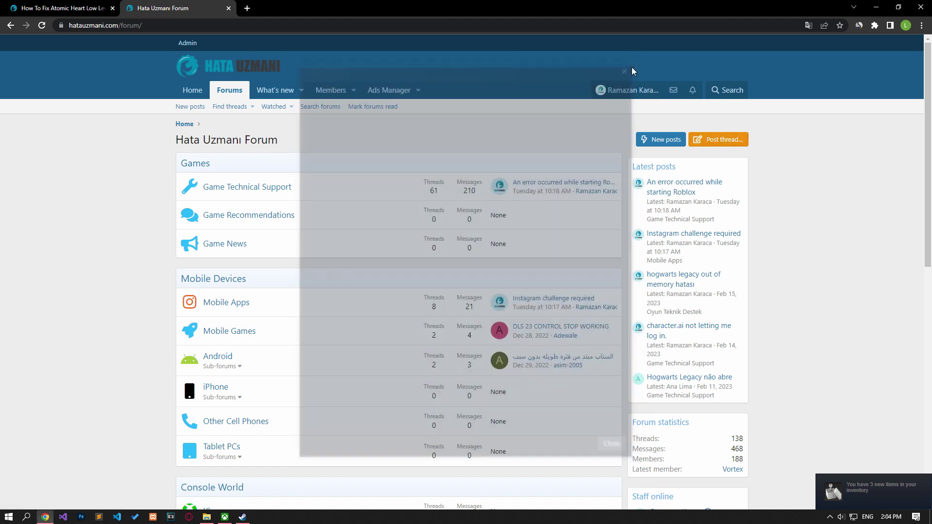
{"action": "left_click", "coordinate": [717, 139]}
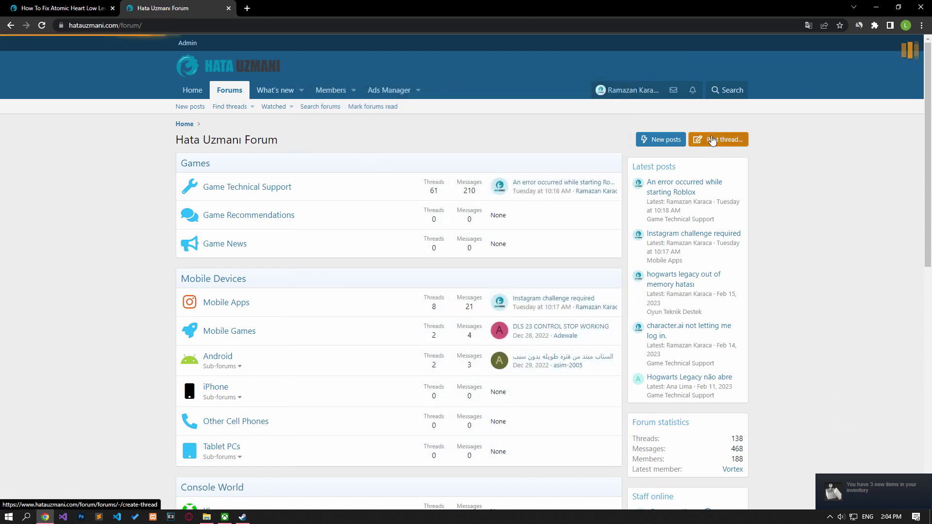